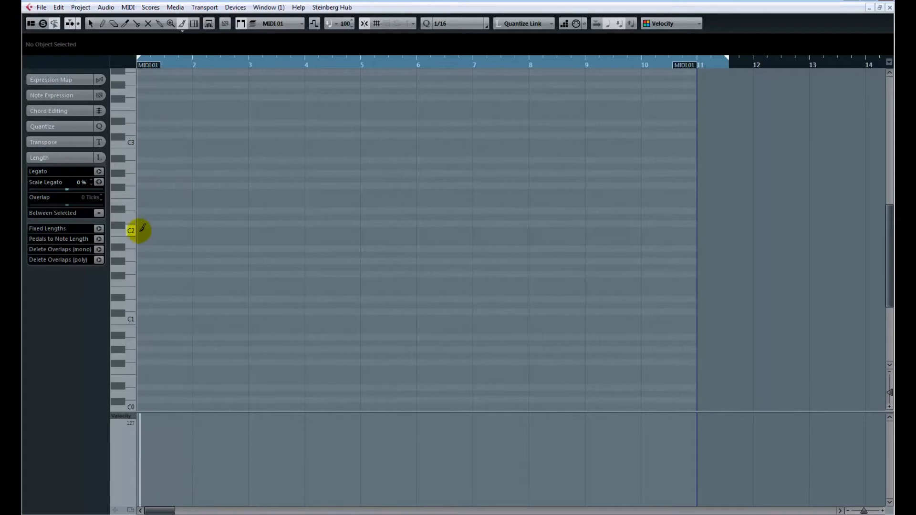
- Draw a continuous row of repeated C2 notes from bar 1 to bar 10 and play them back
drag(141, 229, 687, 227)
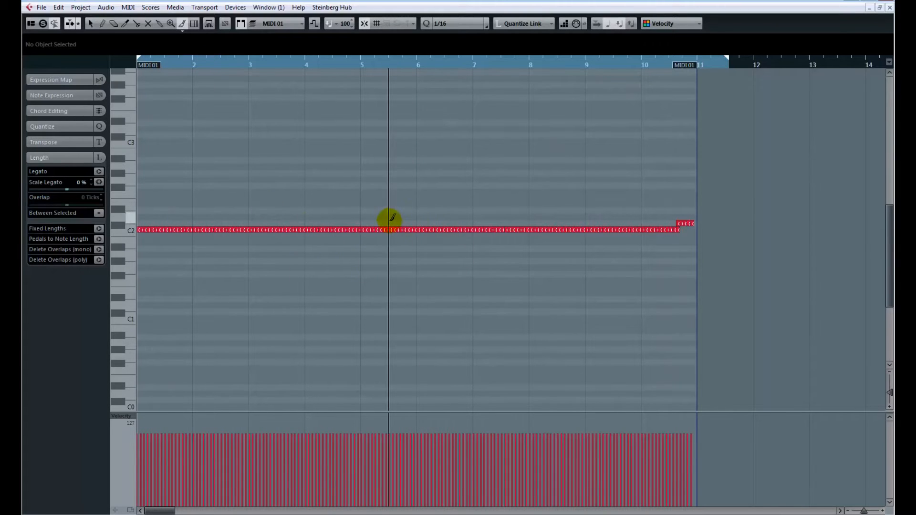
key(space)
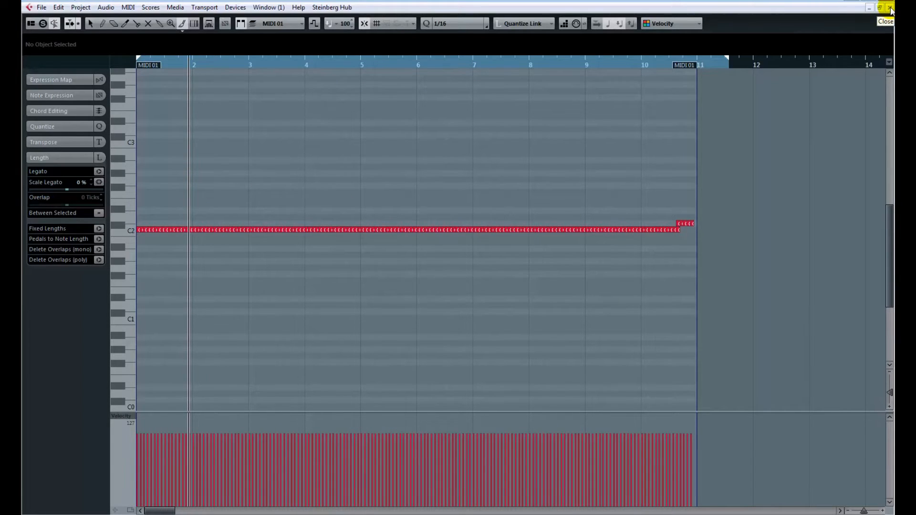
- Show MIDI 01's MIDI Modifiers in the Inspector and try Transpose during playback, returning it to 0
click(890, 9)
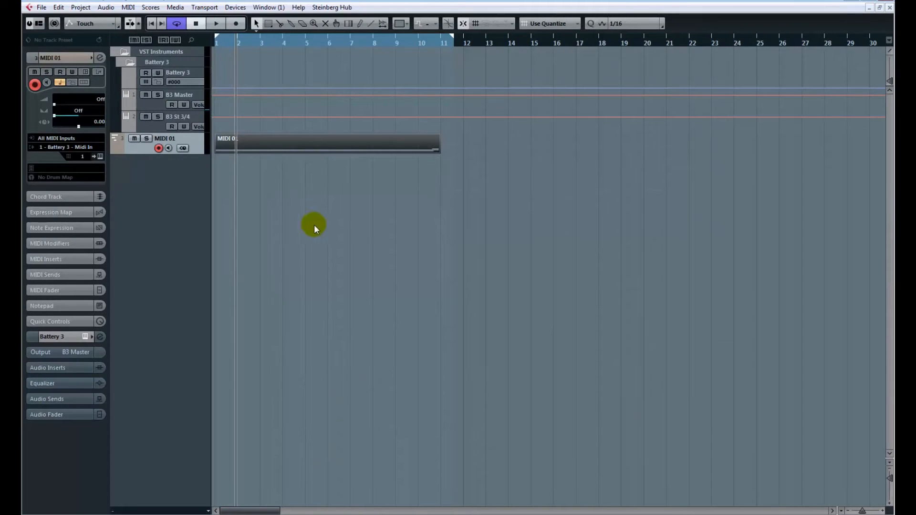
click(65, 245)
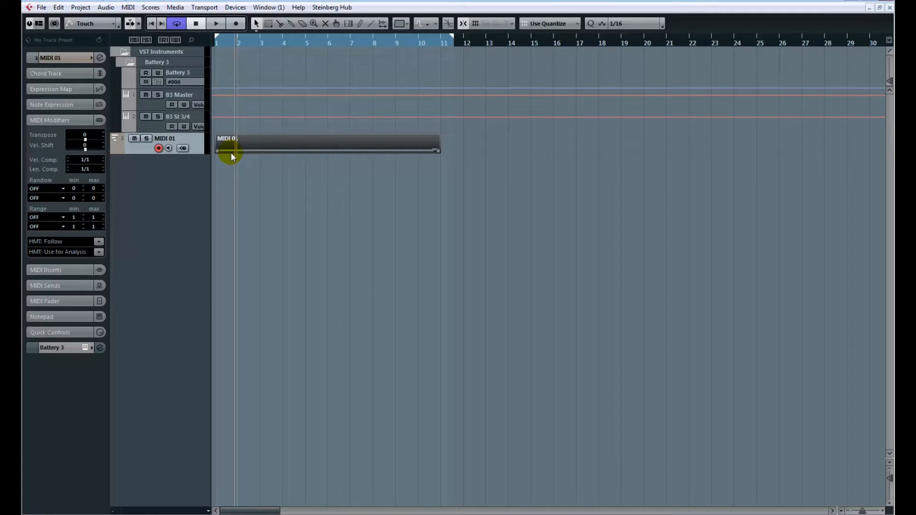
key(space)
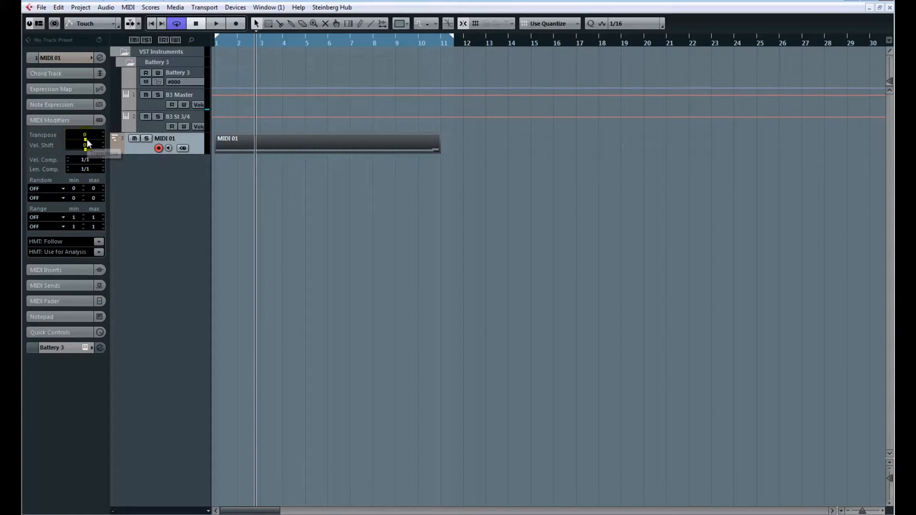
drag(86, 139, 86, 133)
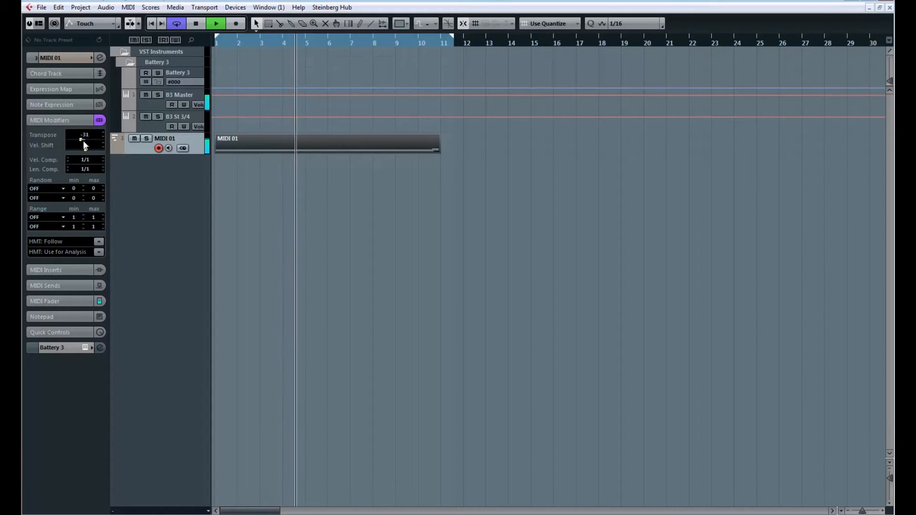
drag(82, 139, 86, 140)
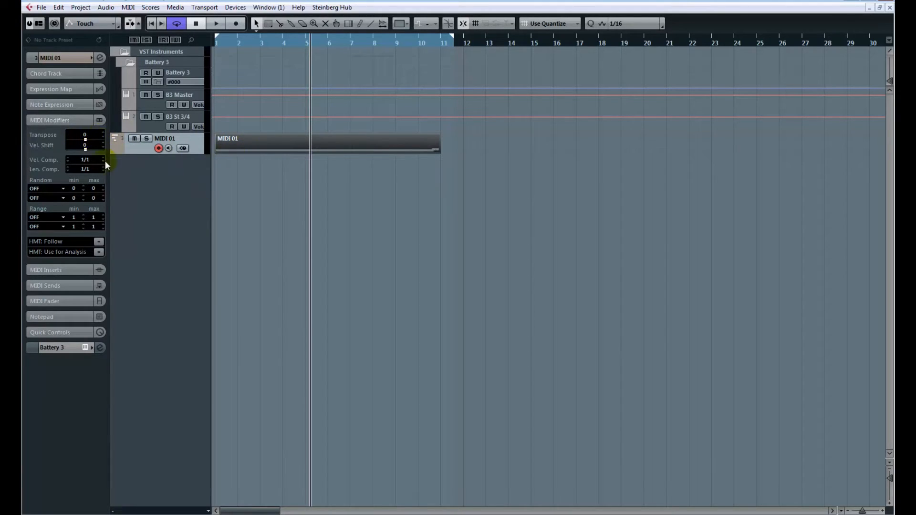
- Set Random 1 to Pitch with range -13 to 14 while auditioning, then stop and rewind
click(58, 188)
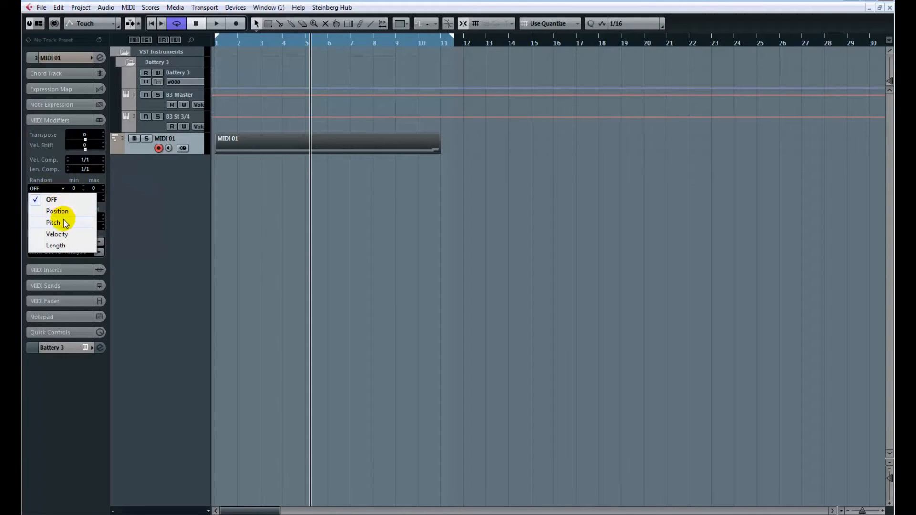
click(55, 209)
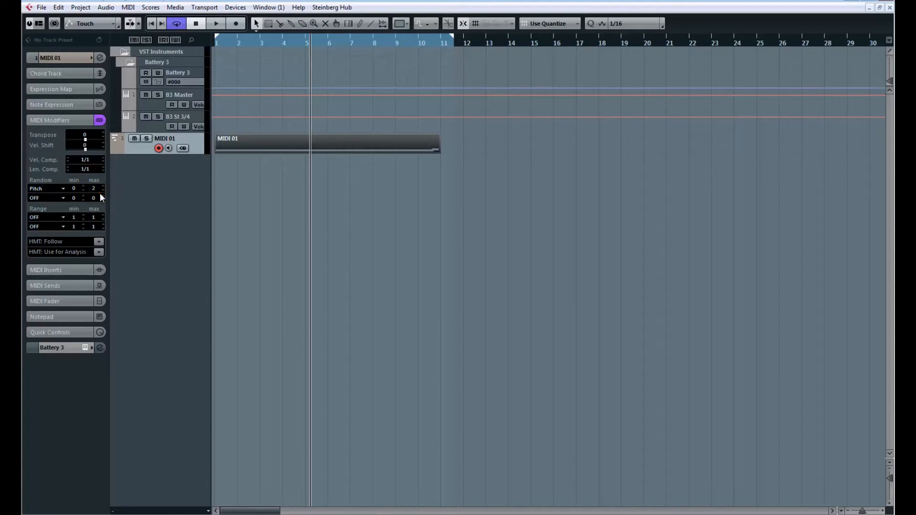
key(space)
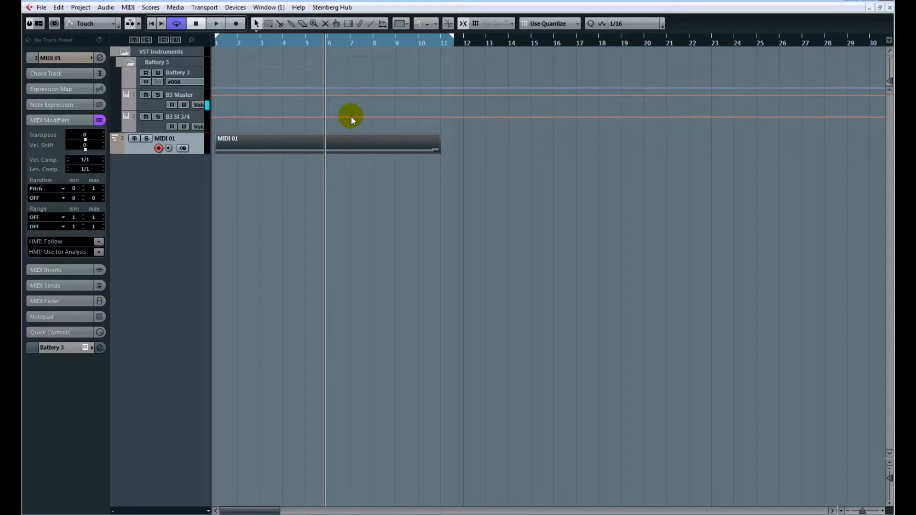
key(space)
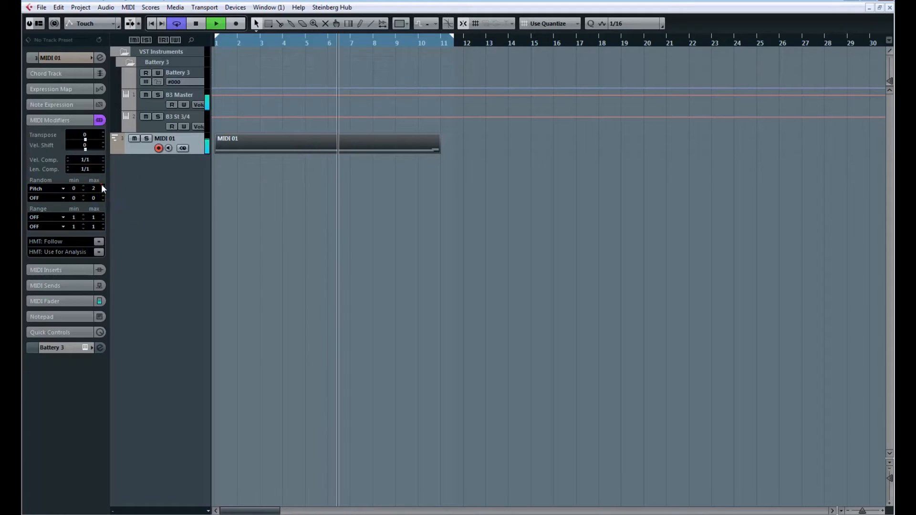
click(103, 185)
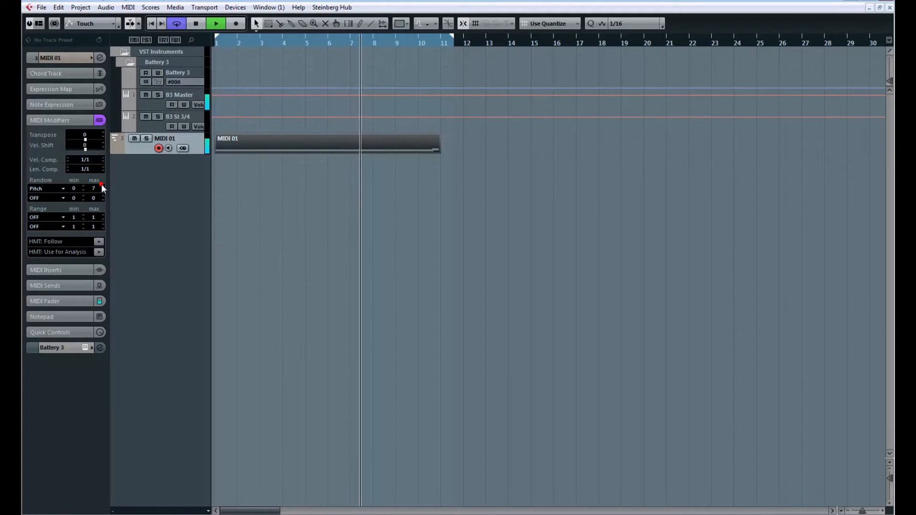
click(82, 190)
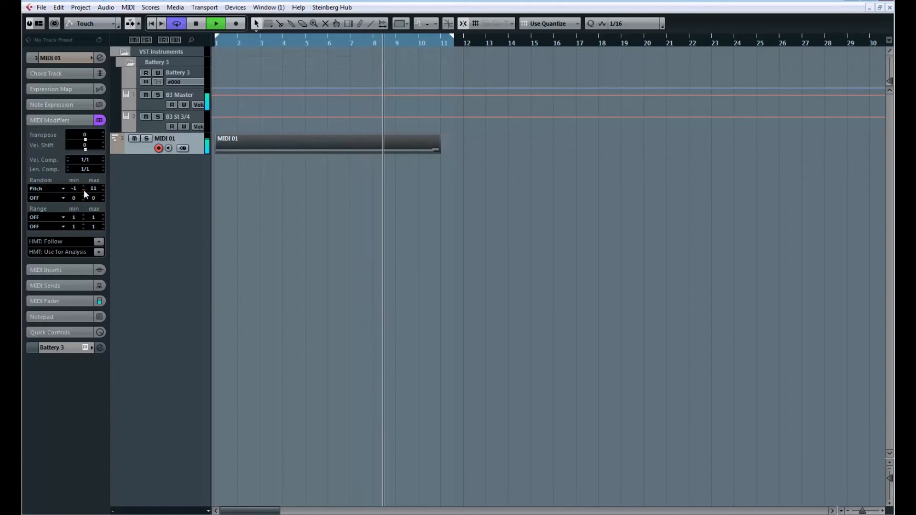
click(83, 191)
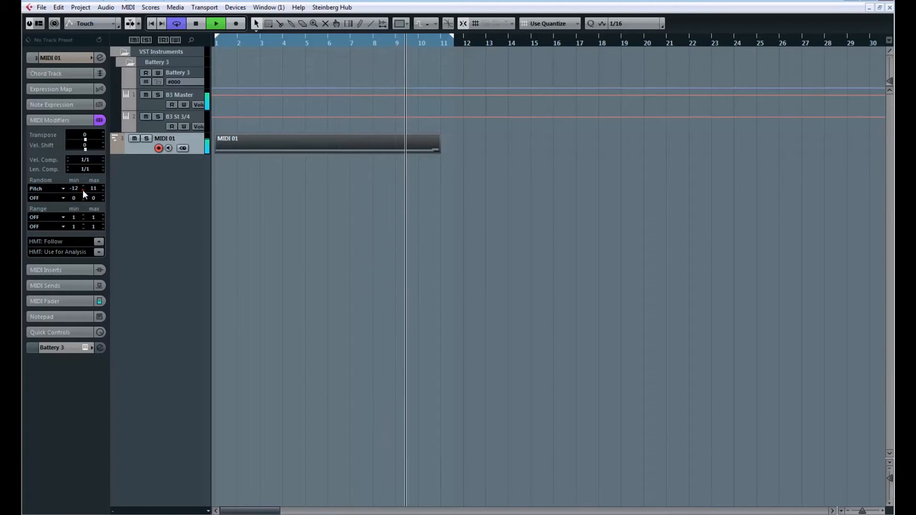
click(82, 190)
click(102, 185)
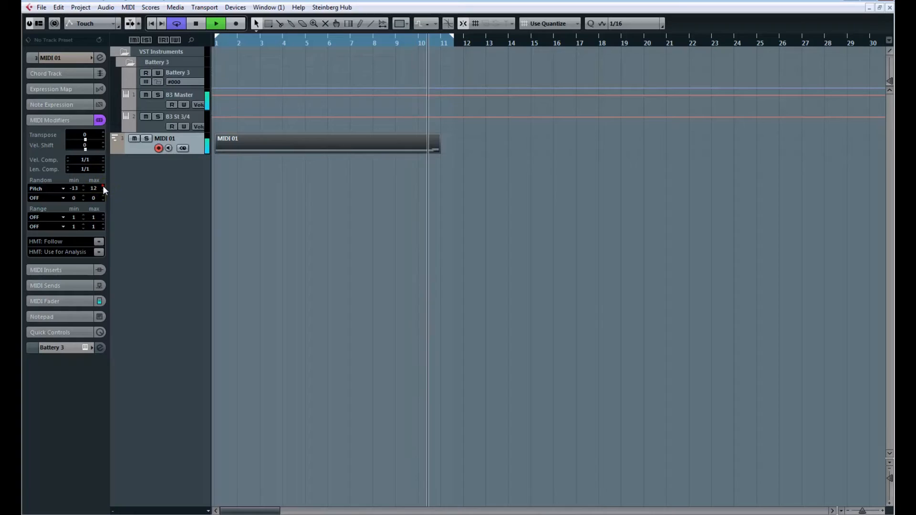
click(102, 186)
key(space)
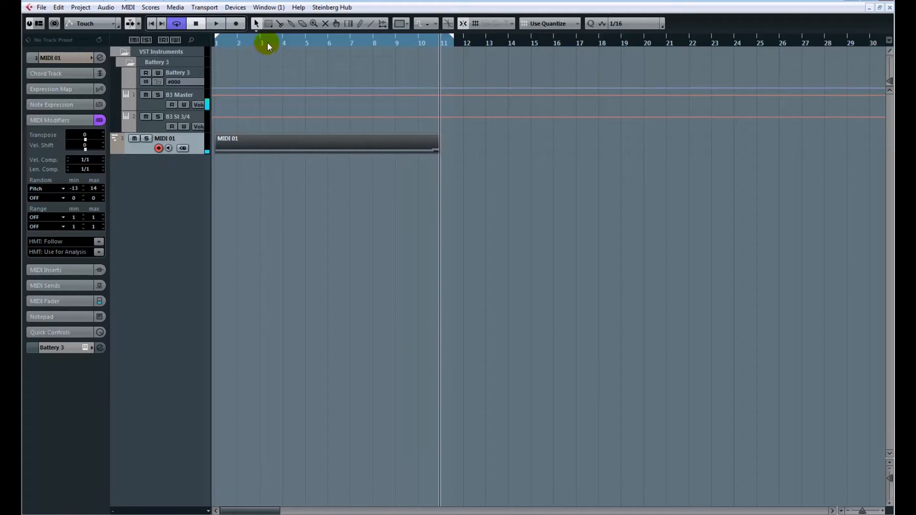
click(267, 45)
- Set Random 2 to Velocity, play the part, and bring up MIDI 01's notes in the Key Editor
click(50, 199)
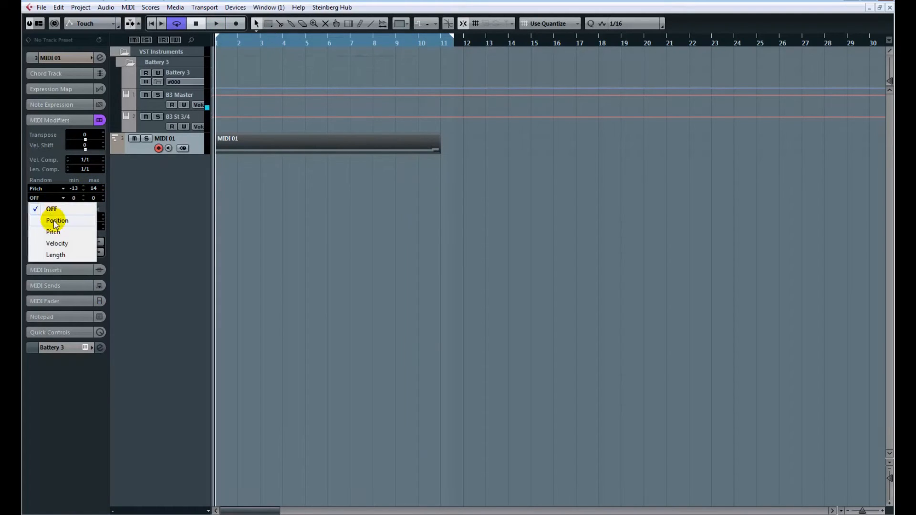
click(59, 244)
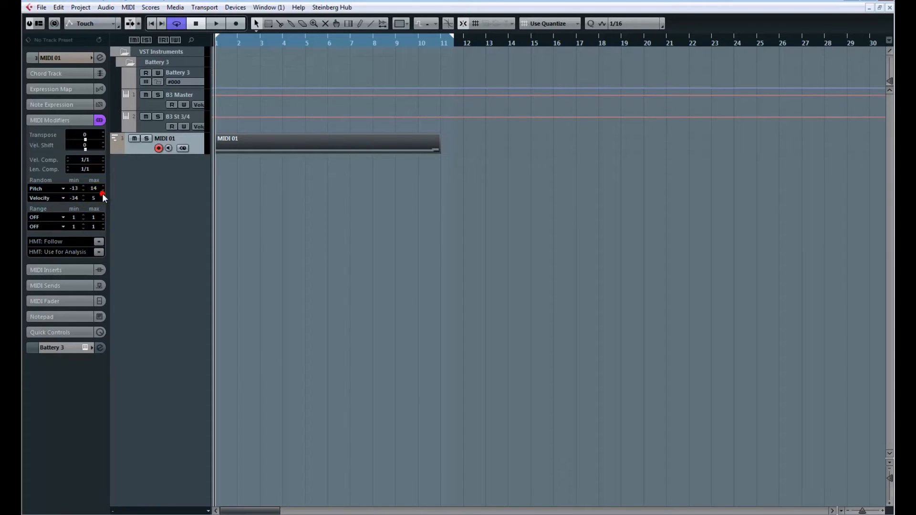
key(space)
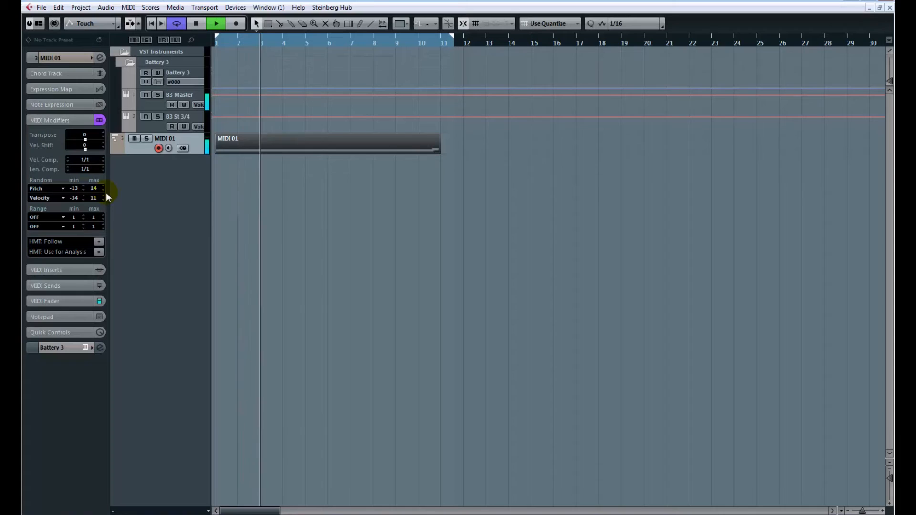
double_click(282, 142)
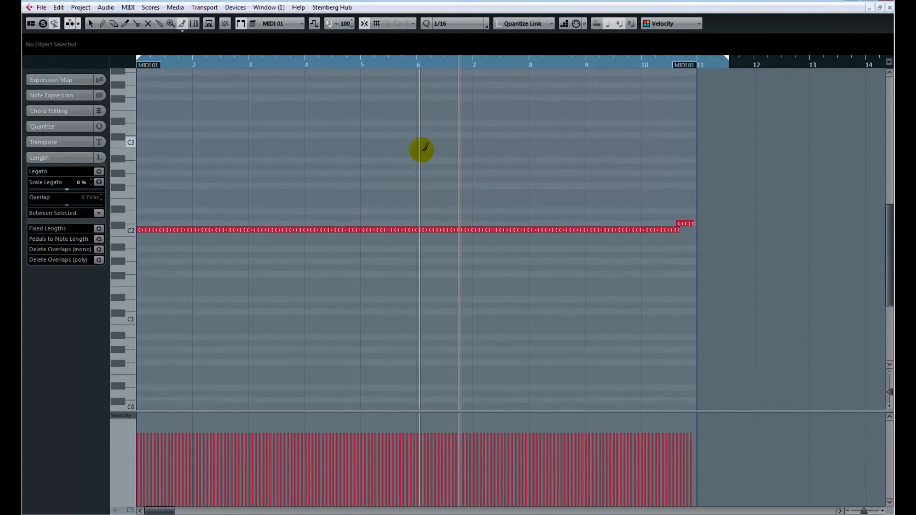
- Reopen the MIDI 01 part and draw four scattered single notes above the C2 row
click(890, 6)
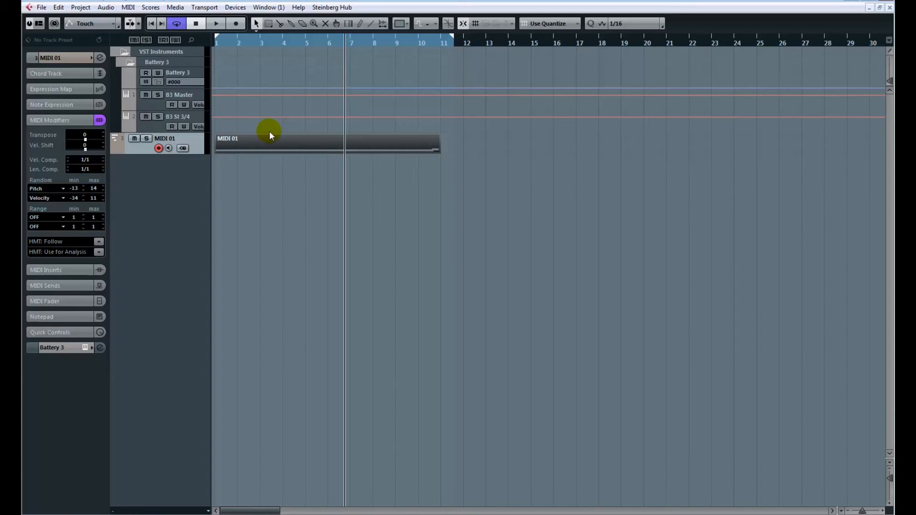
double_click(268, 150)
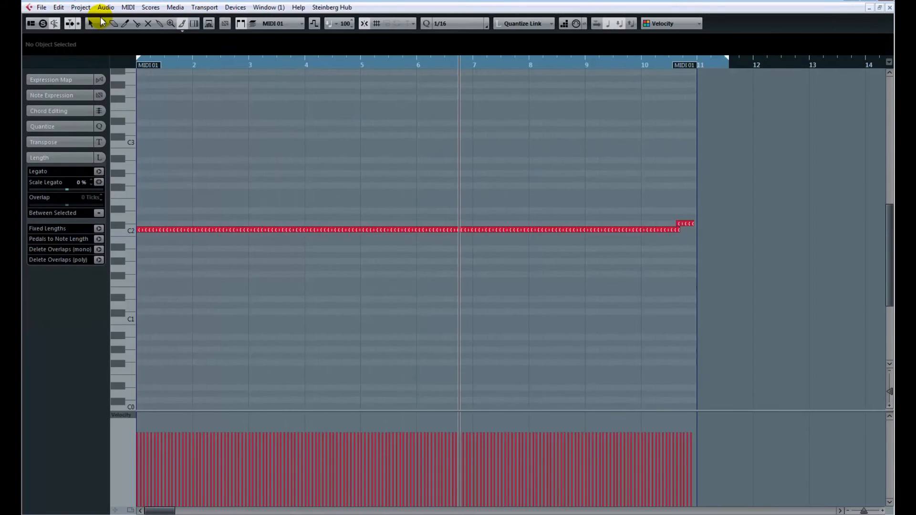
click(126, 23)
click(230, 172)
click(278, 173)
click(346, 141)
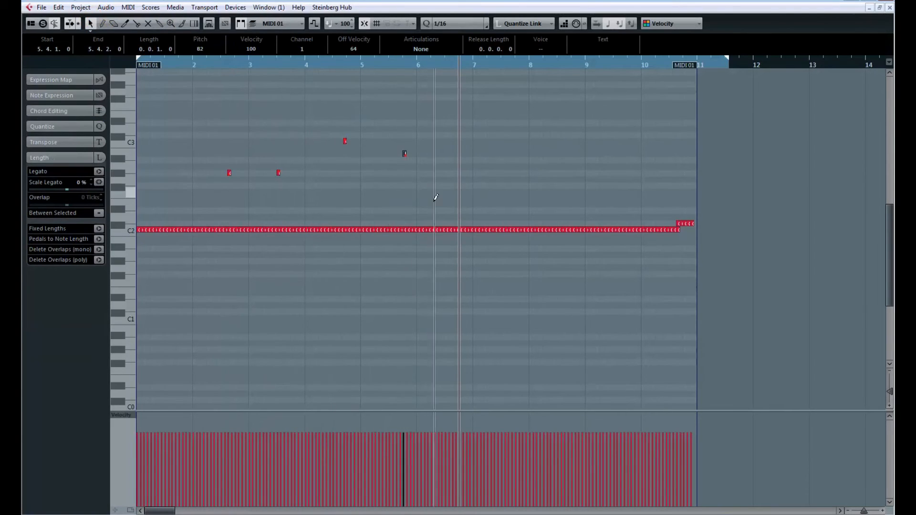
click(404, 154)
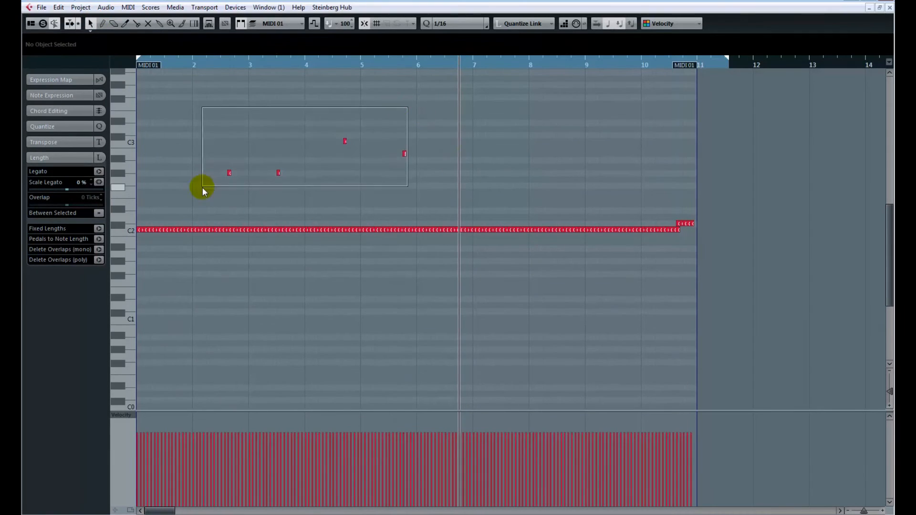
- Clear the note selection and return to the project window
drag(405, 108, 215, 197)
click(215, 186)
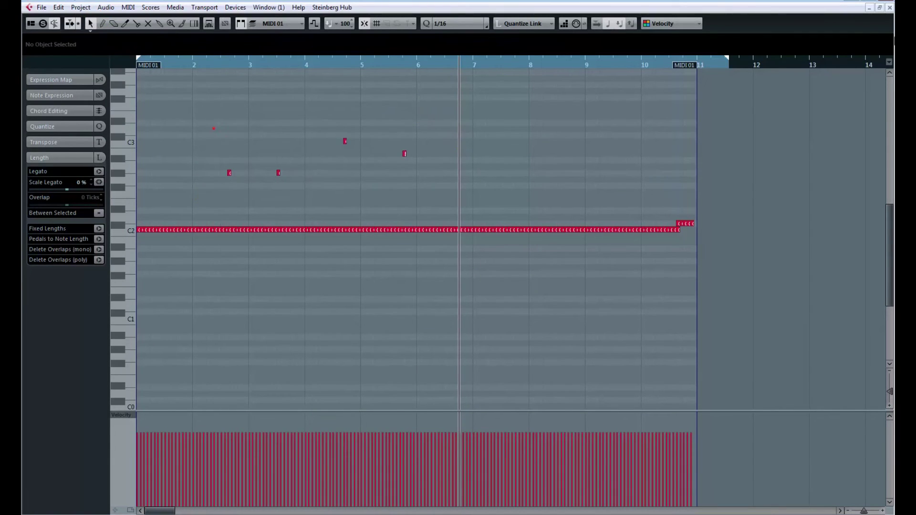
click(890, 7)
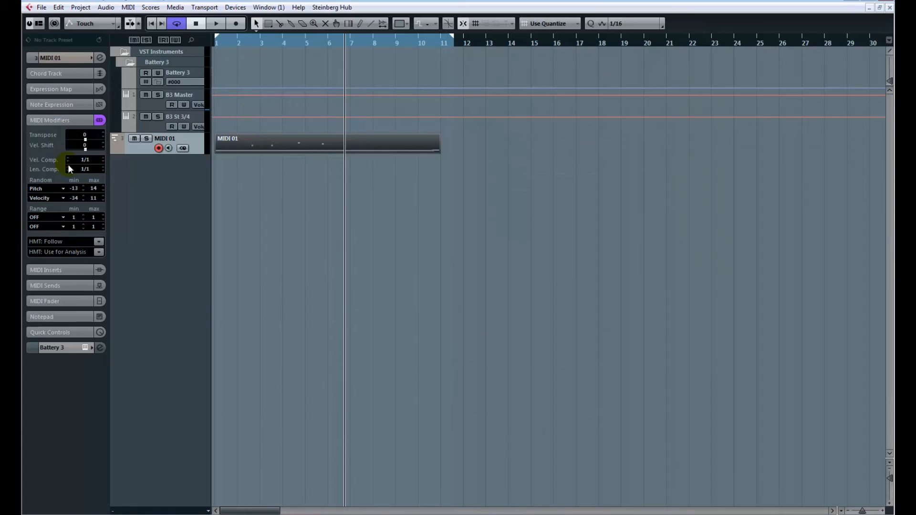
- Switch Random 1 from Pitch to Position, range -12 to 12, and audition the randomized timing
click(63, 188)
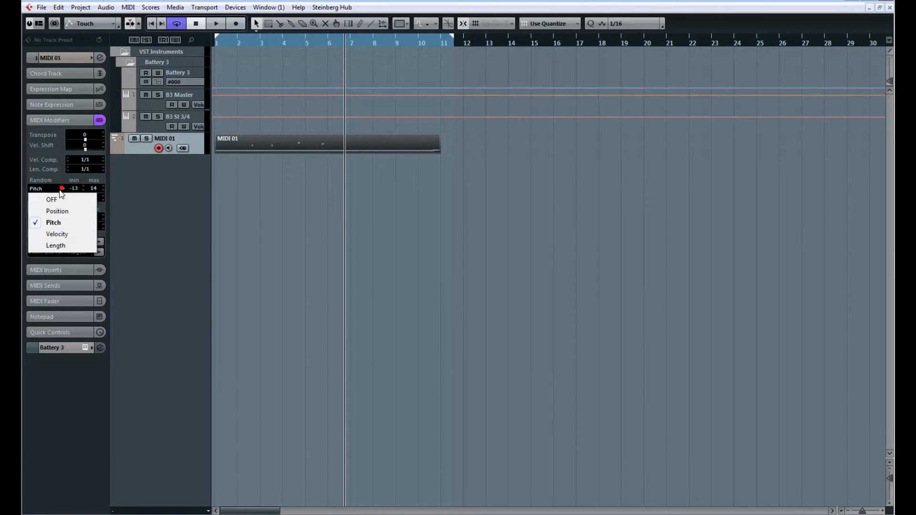
click(60, 201)
click(59, 213)
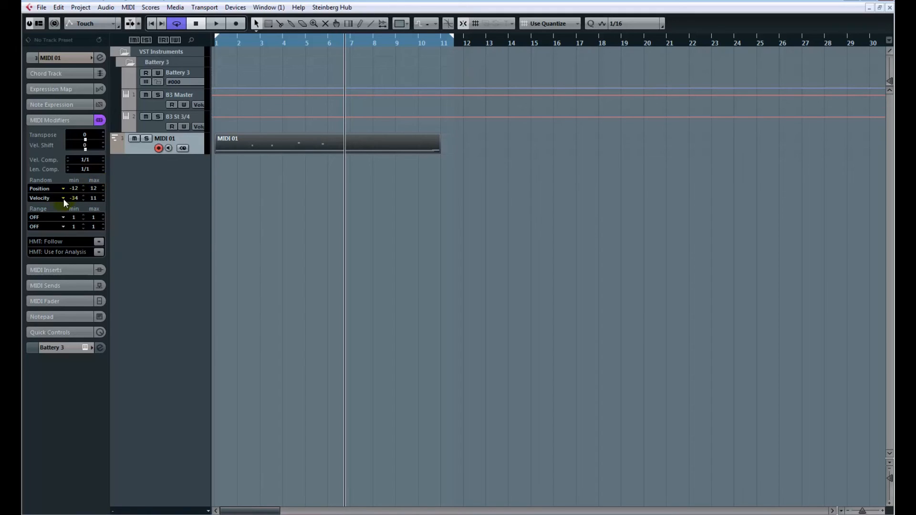
key(space)
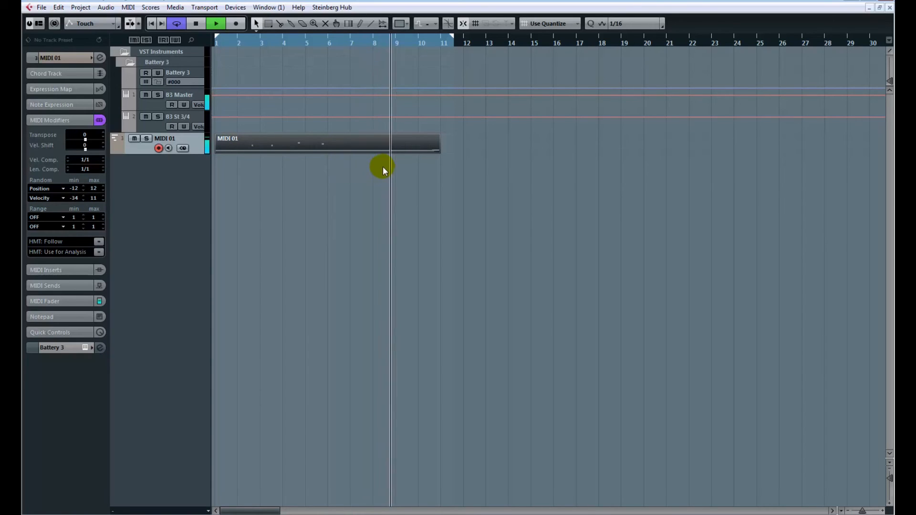
key(space)
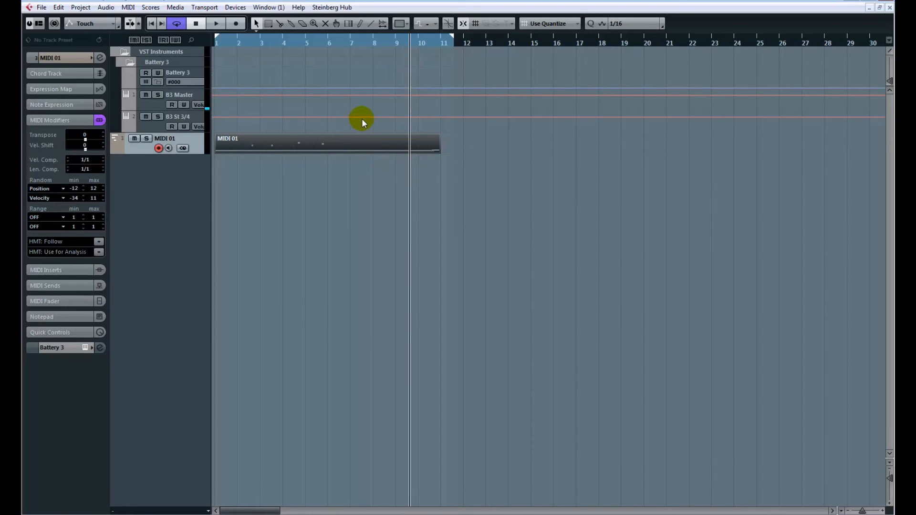
- Select all notes in MIDI 01, raise them about nine semitones to A#2, and play back
double_click(293, 151)
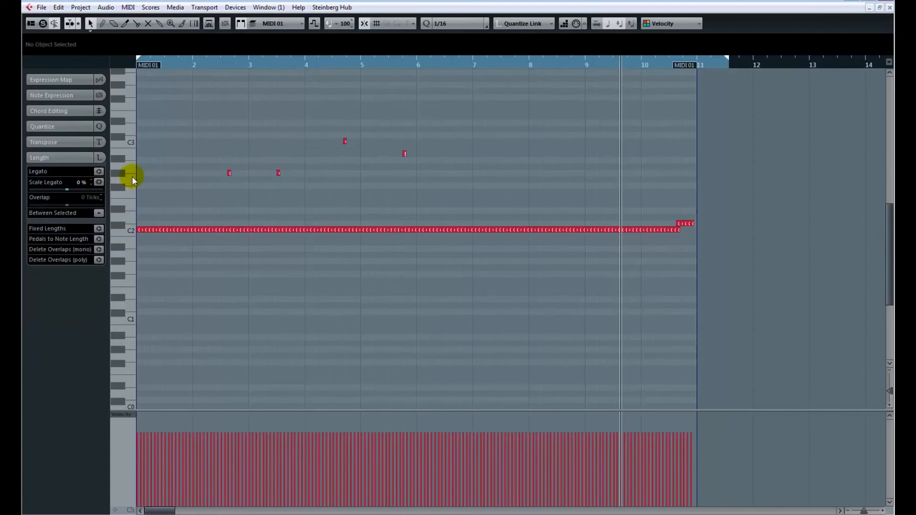
click(133, 230)
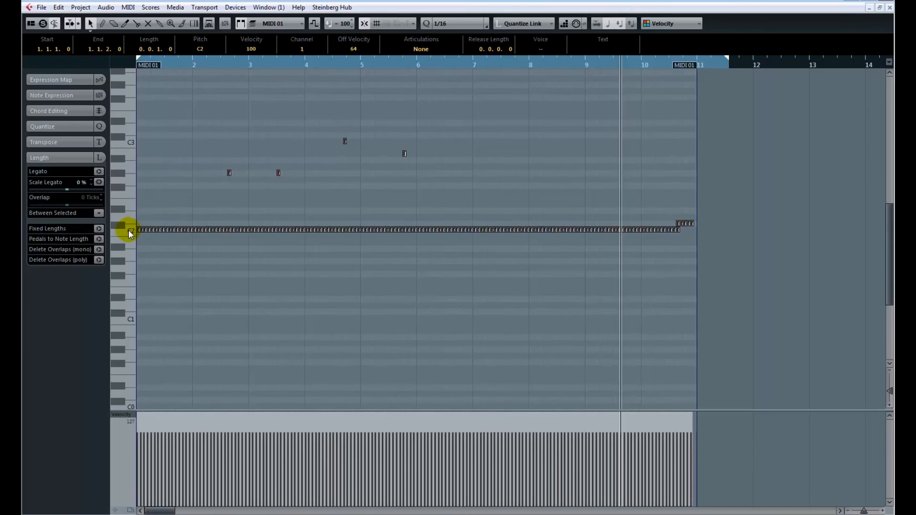
drag(137, 229, 139, 157)
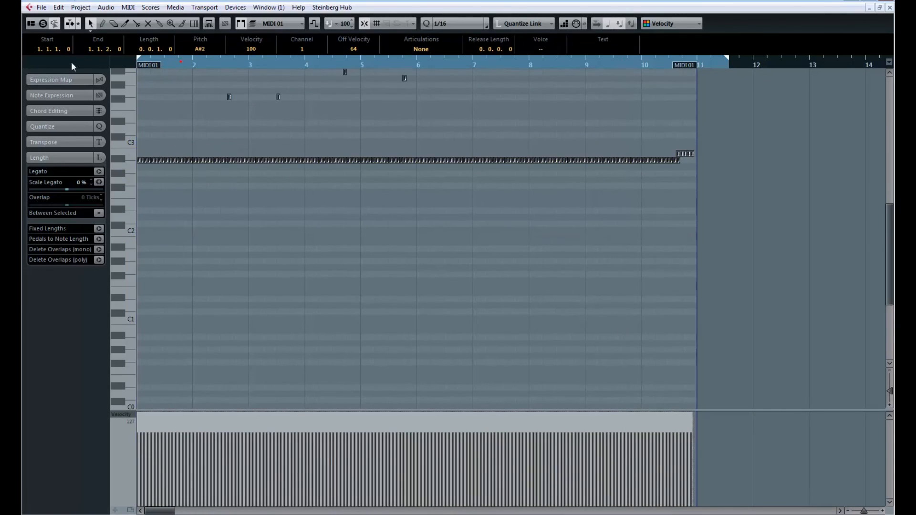
key(space)
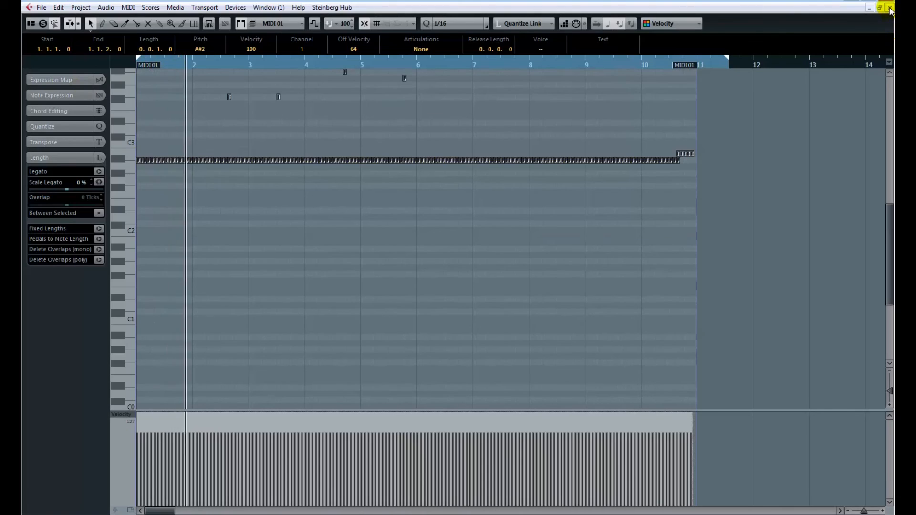
click(890, 7)
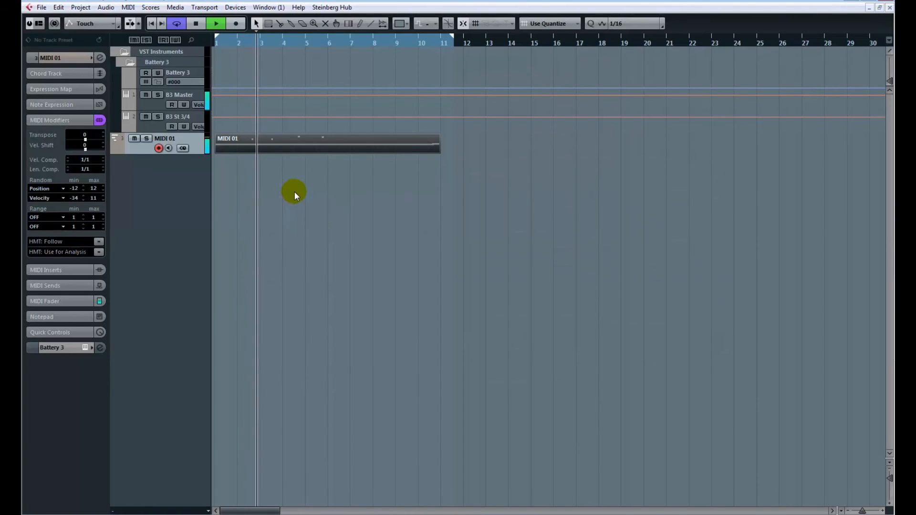
- Deselect the part, stop playback, and collapse MIDI 01's MIDI Modifiers section
click(294, 195)
key(space)
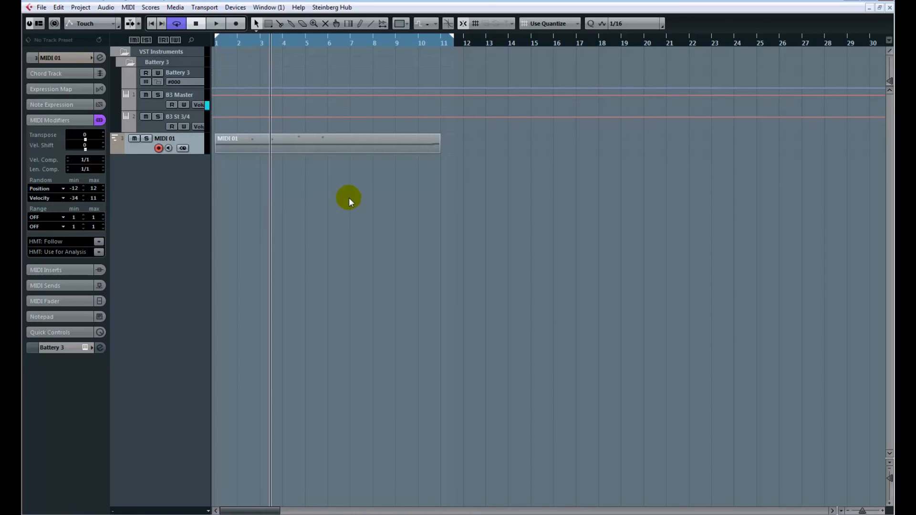
click(65, 120)
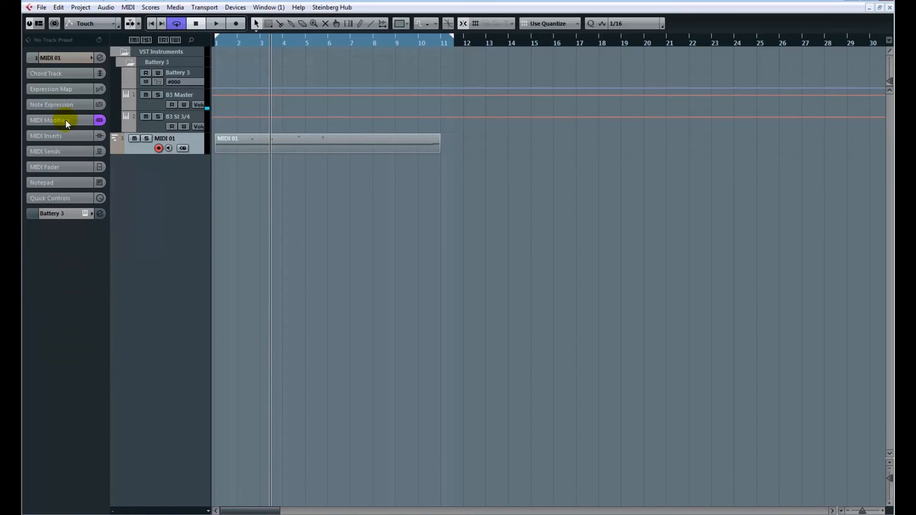
- Add a new instrument track below MIDI 01 and show its MIDI Modifiers at defaults
right_click(138, 169)
click(156, 187)
click(524, 191)
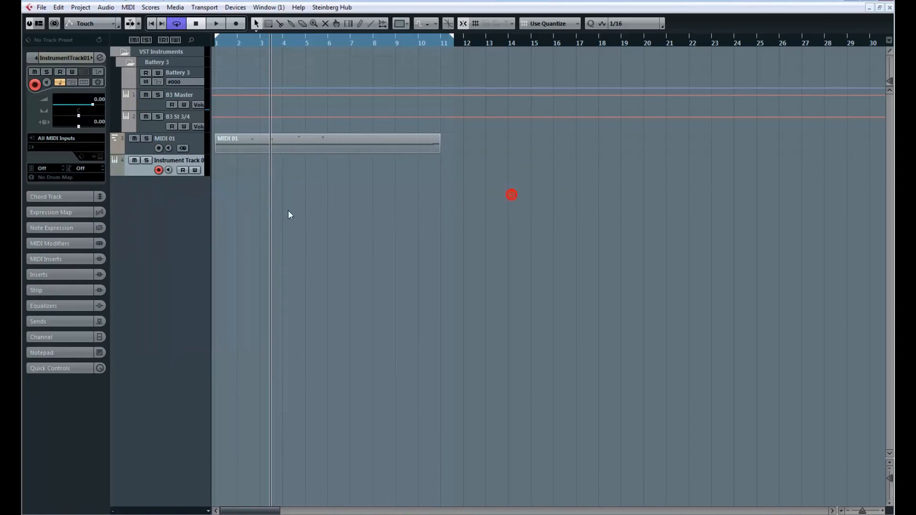
click(64, 243)
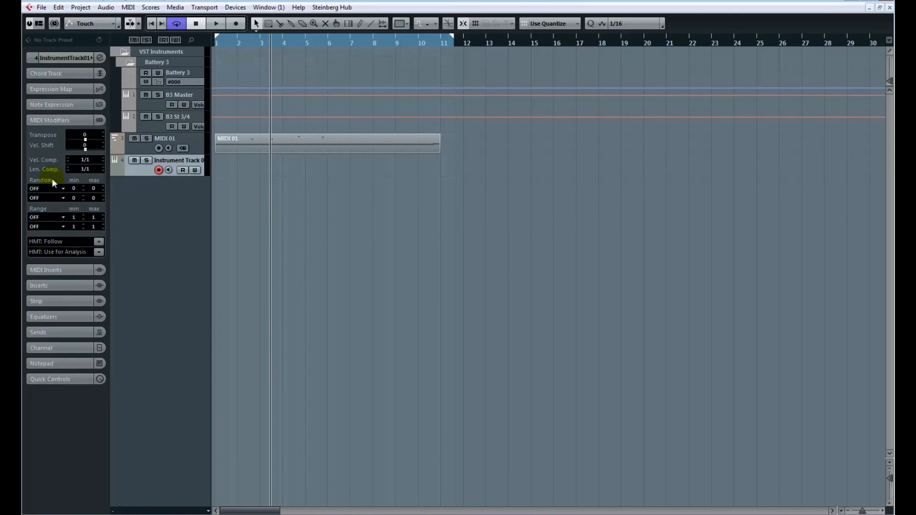